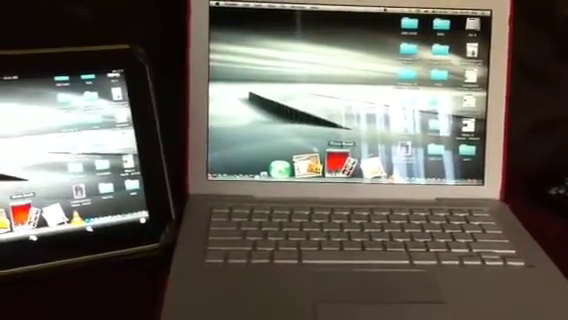
Launch Photo Booth from the Dock to show the live camera feed
{"action": "left_click", "coordinate": [340, 163]}
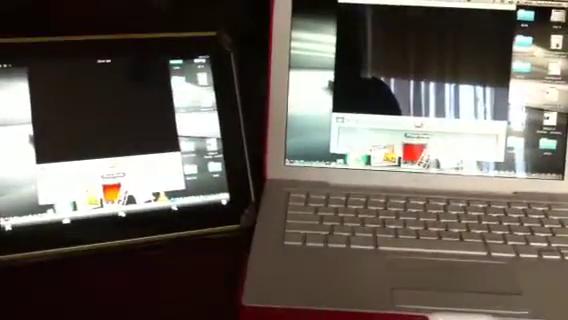